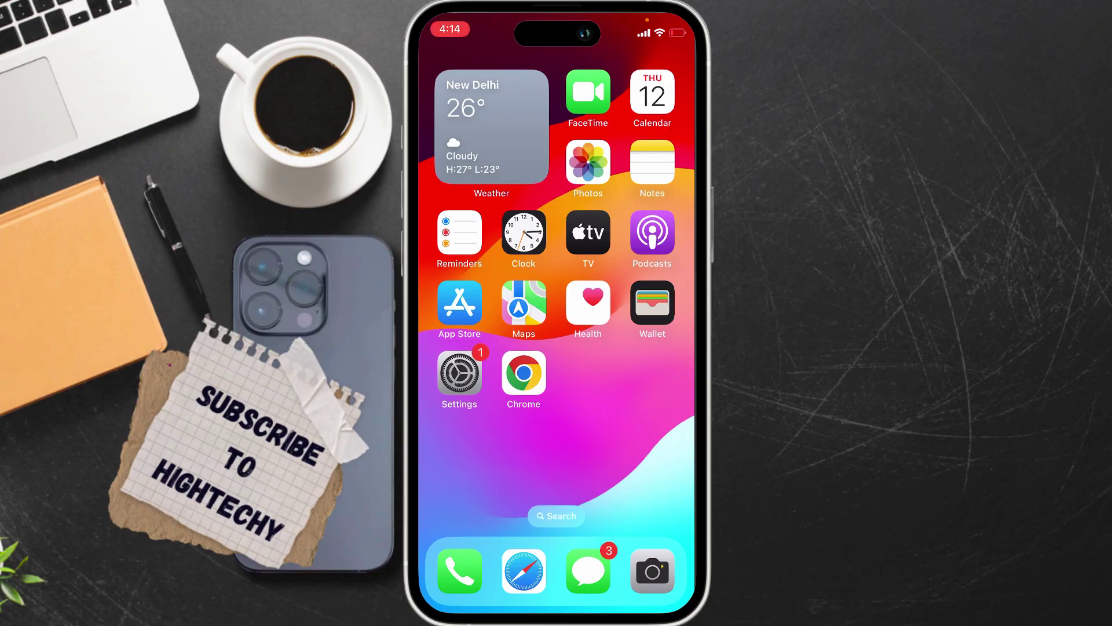
Set Mobile Data Options' Data Mode to Low Data Mode, then return to the main Settings list.
mouse_move(469, 409)
mouse_down()
mouse_move(669, 408)
mouse_move(469, 408)
mouse_up()
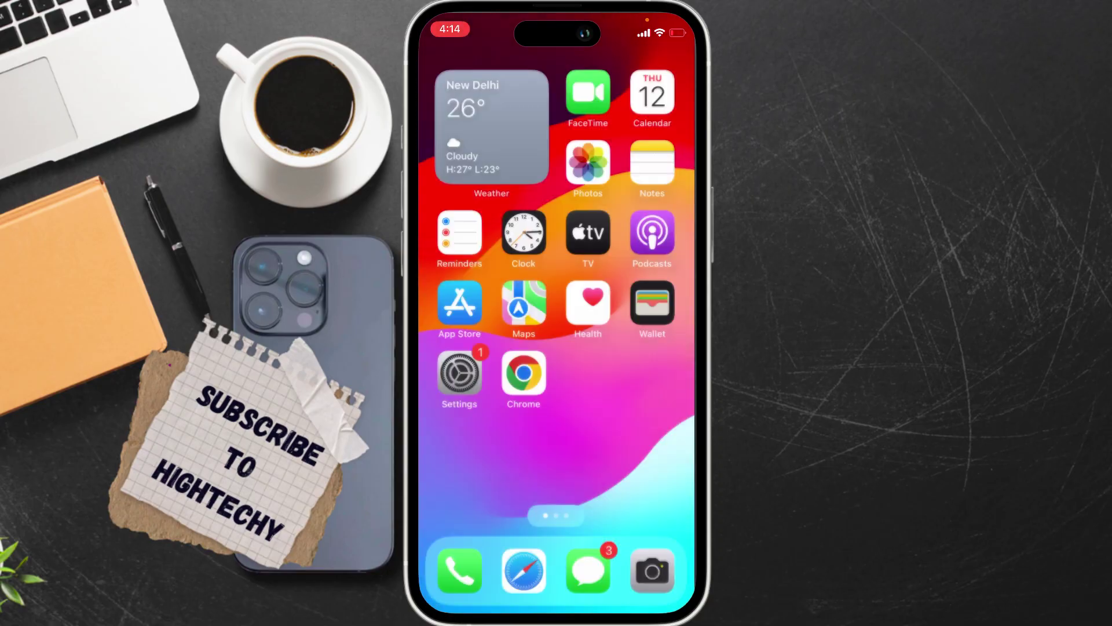
click(464, 369)
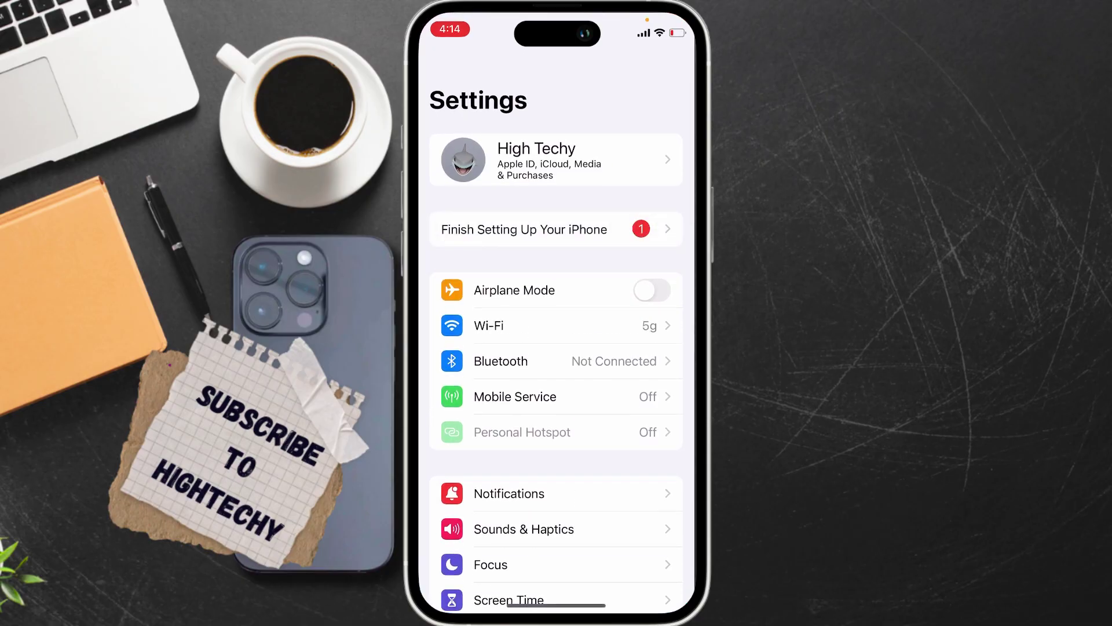
click(515, 396)
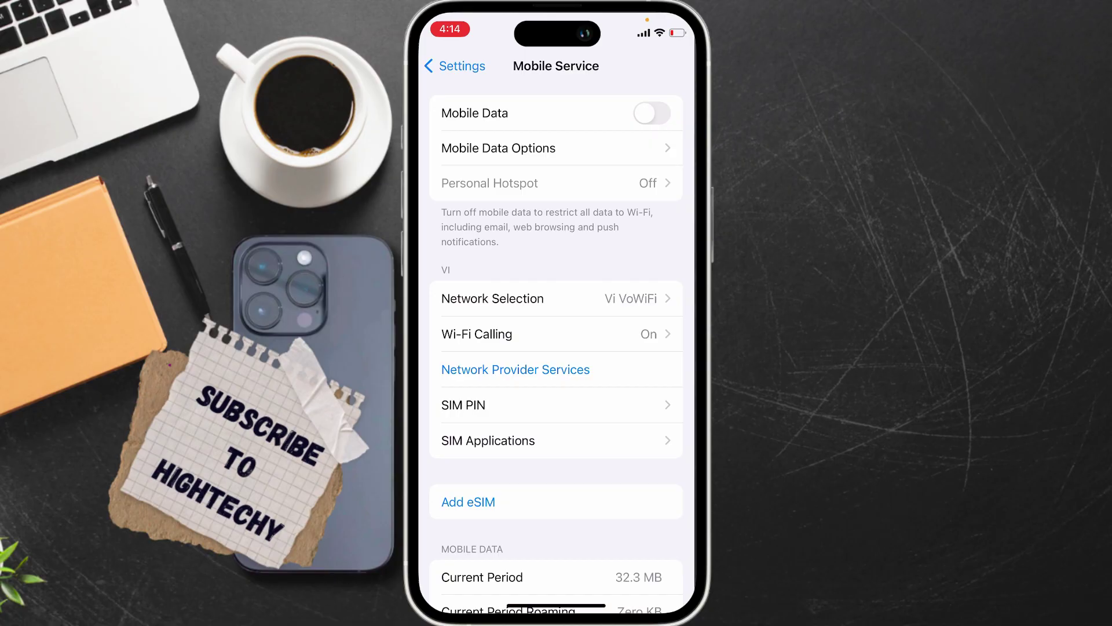
click(497, 148)
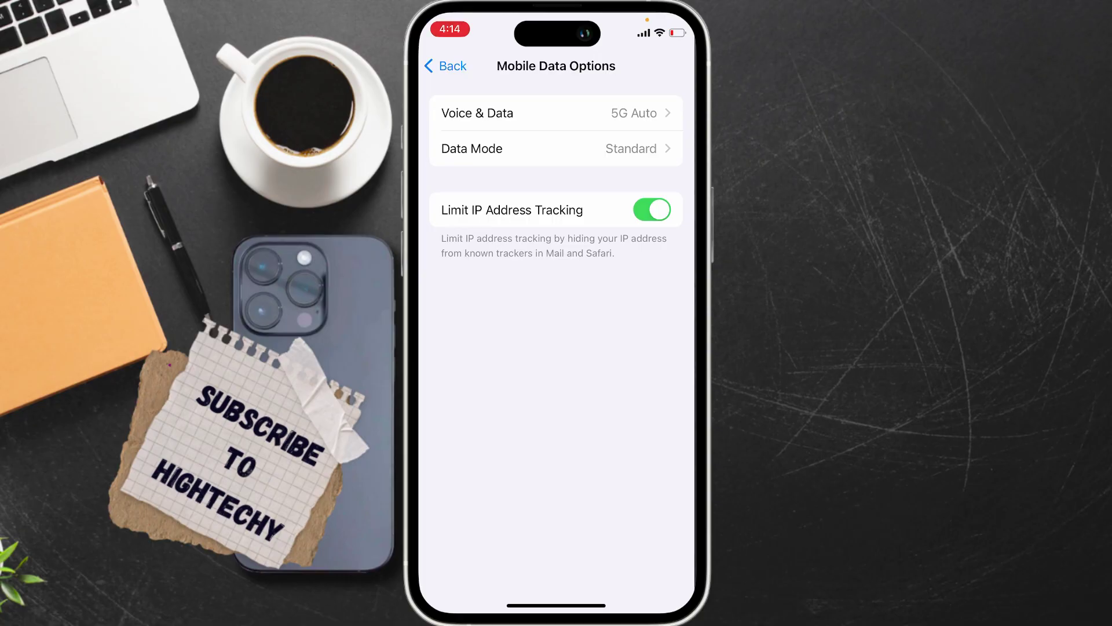
click(472, 148)
click(483, 183)
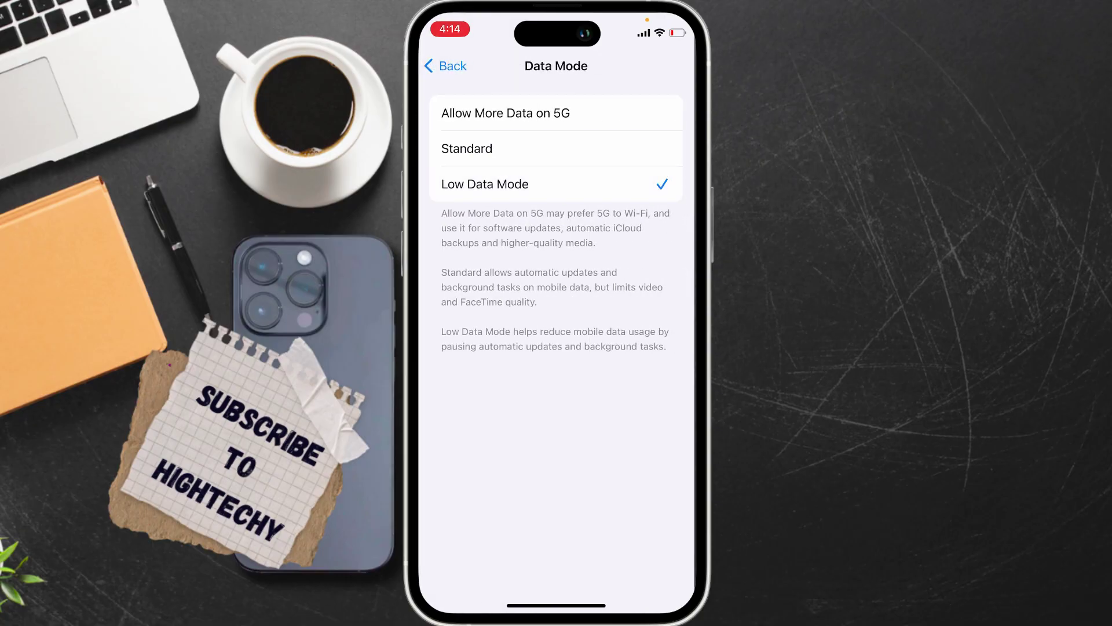
click(446, 66)
click(446, 66)
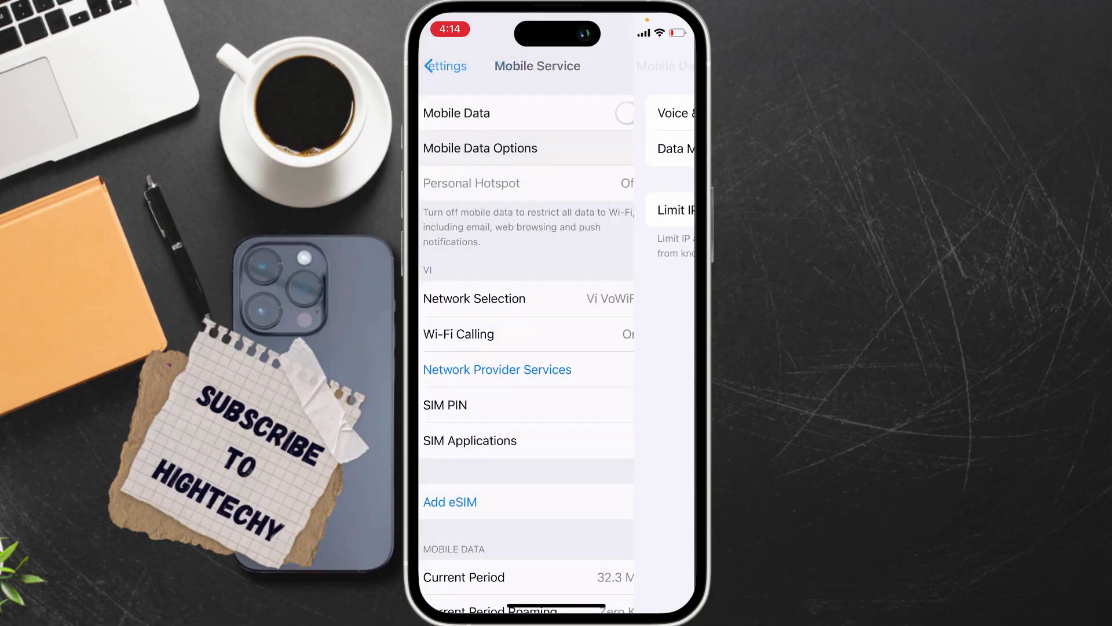
click(448, 65)
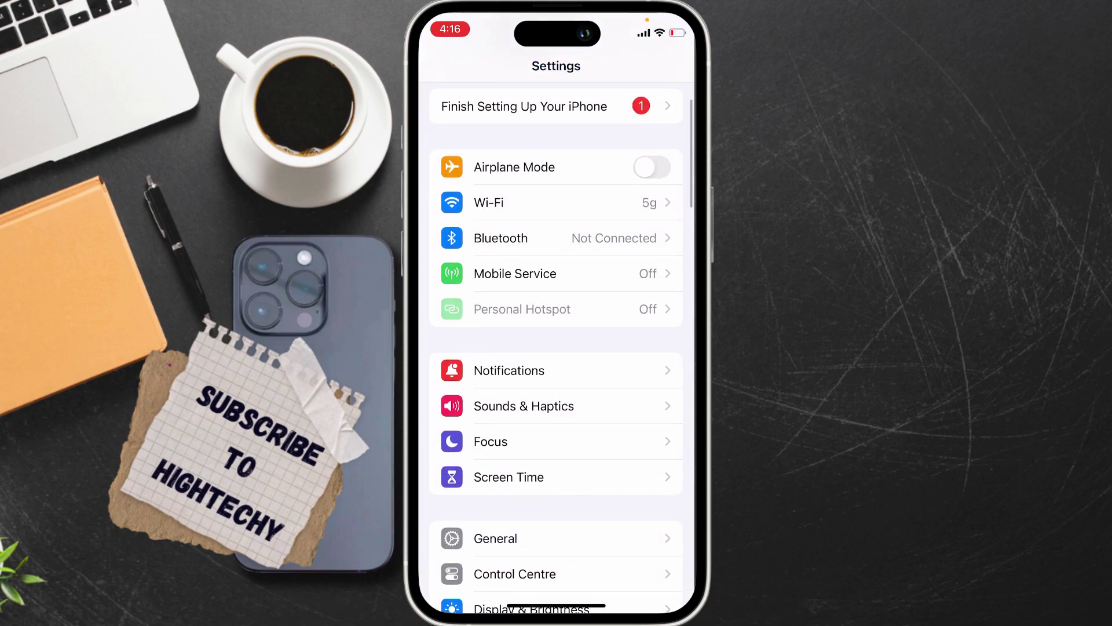
scroll(556, 348, down, 10)
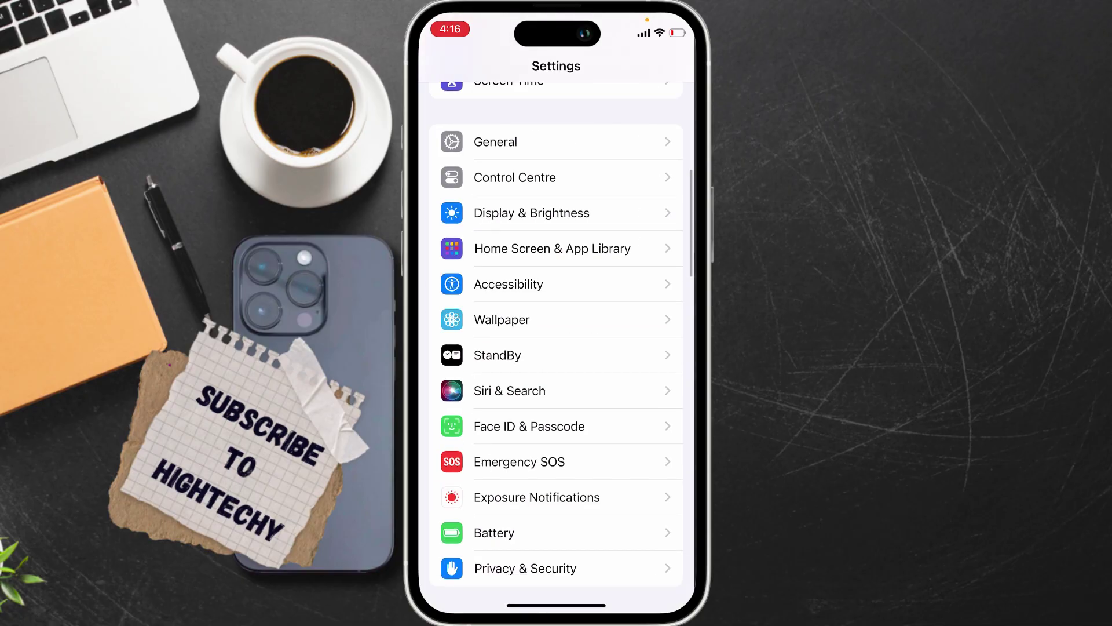
Set the App Store's Video Autoplay option to Off.
click(503, 348)
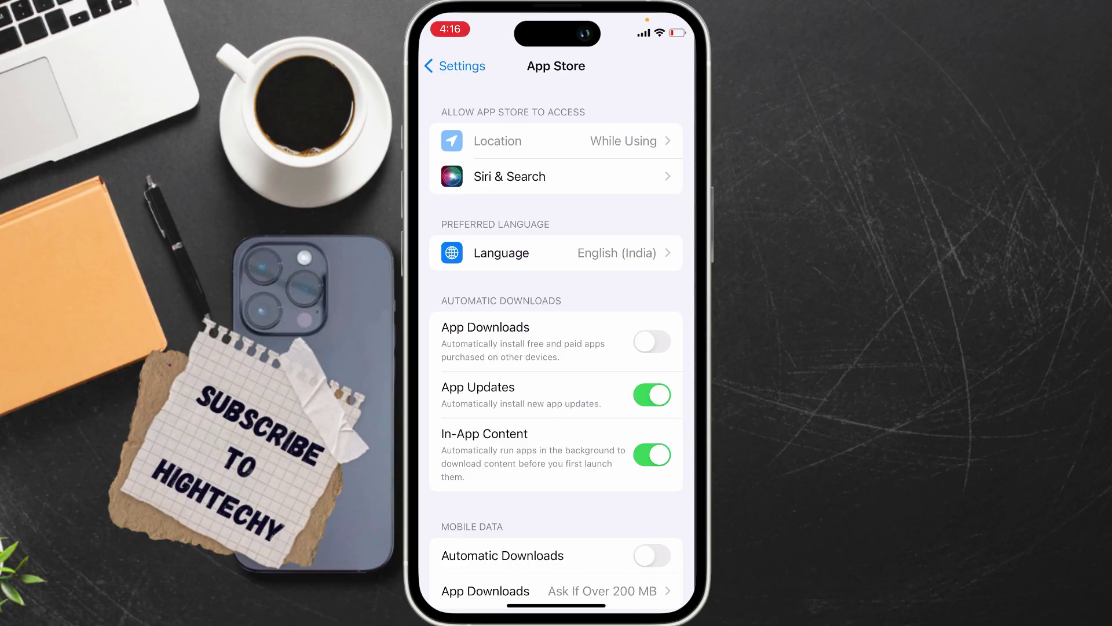
scroll(556, 347, down, 1)
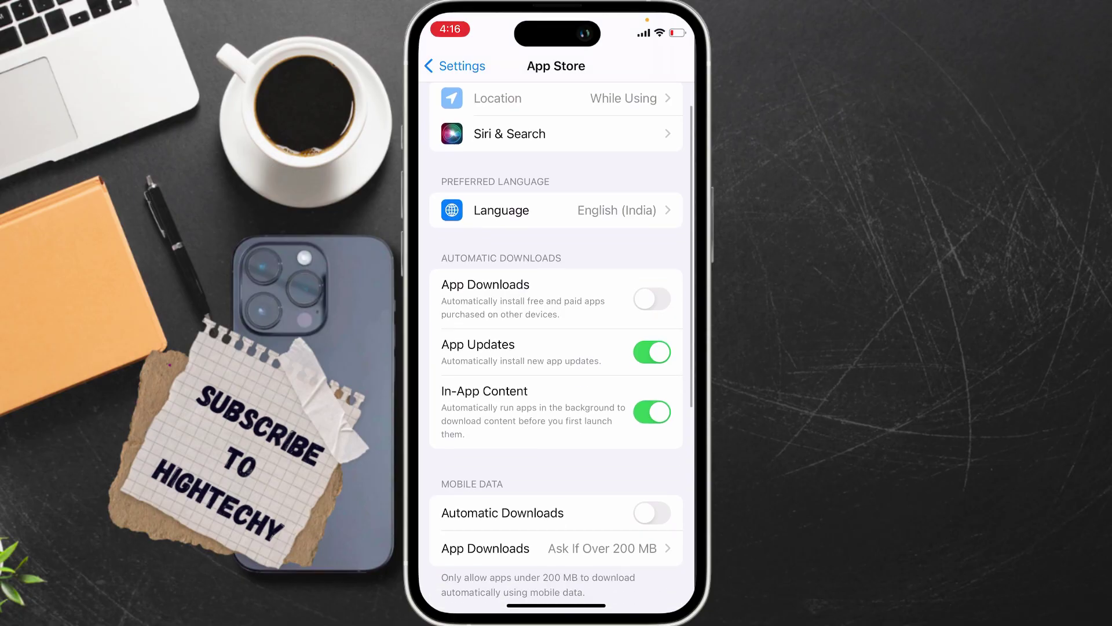
scroll(556, 347, down, 3)
scroll(556, 348, down, 2)
scroll(556, 348, down, 1)
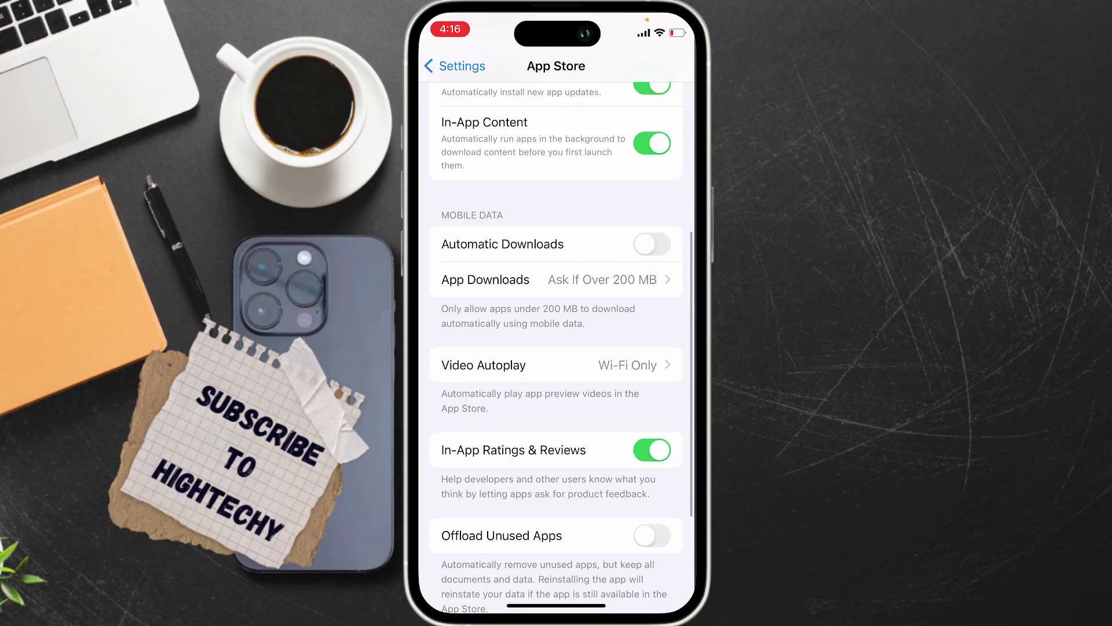
click(521, 363)
click(521, 183)
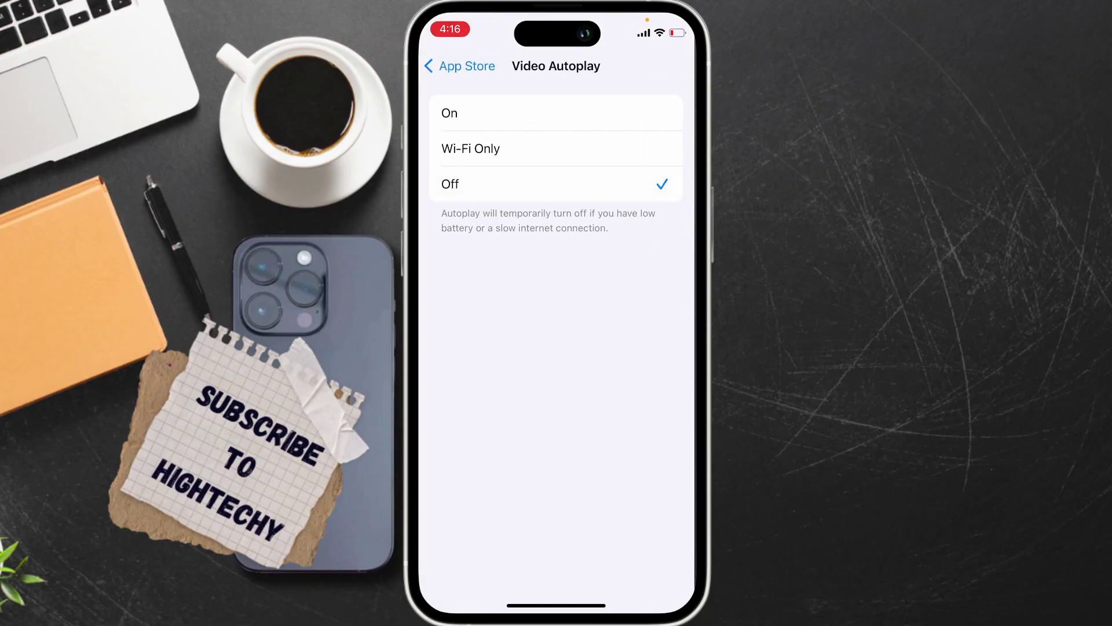
click(461, 66)
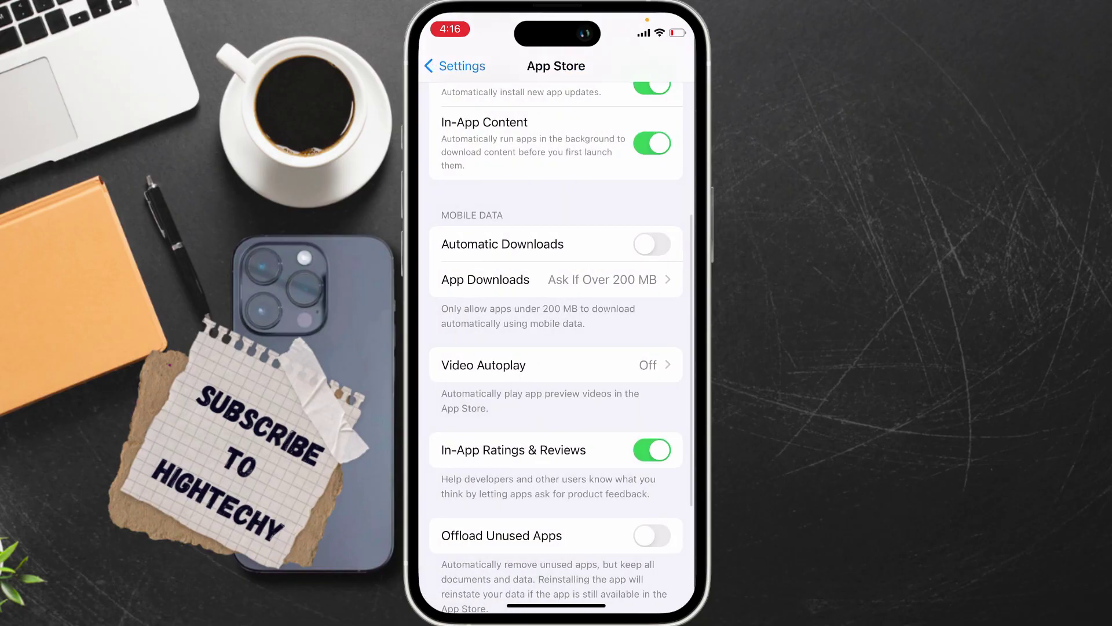
Go from App Store back to Settings and open Accessibility > Motion.
click(461, 66)
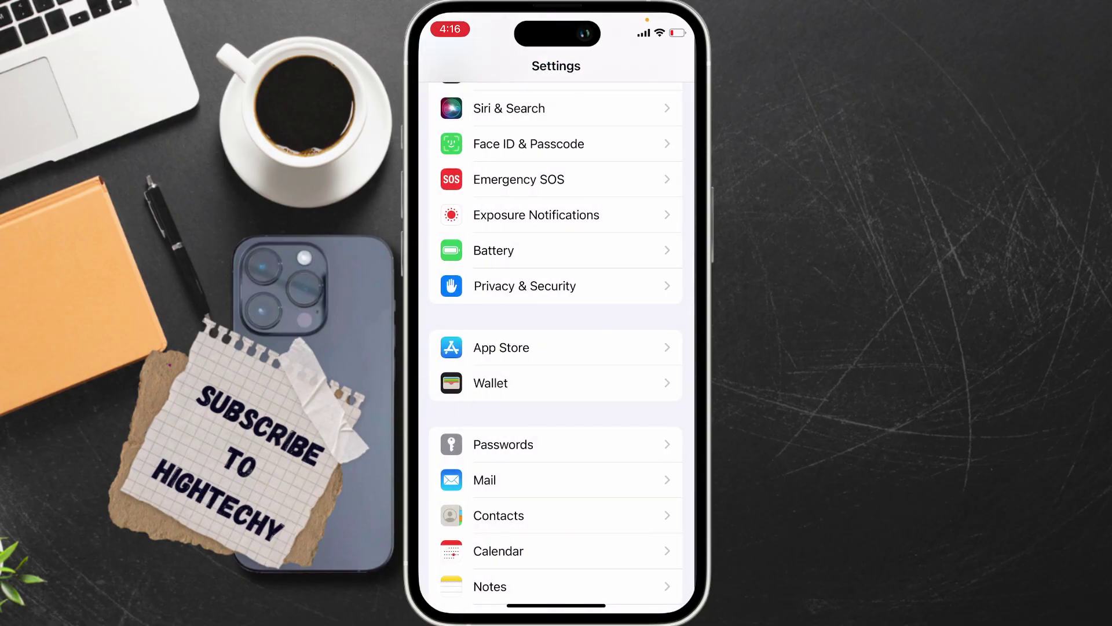
scroll(557, 349, up, 10)
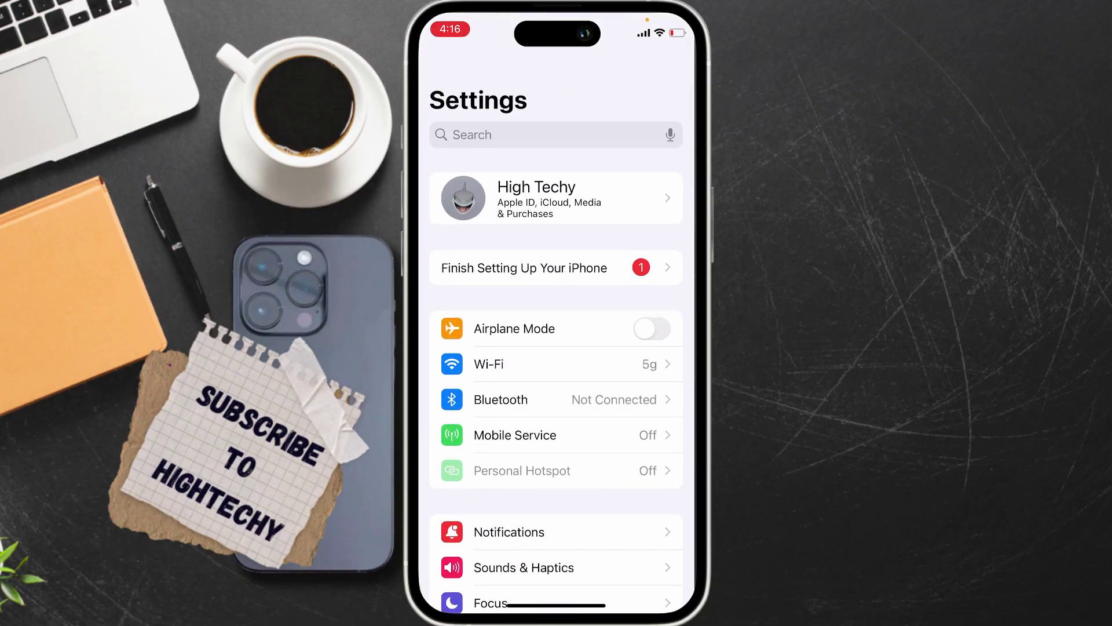
scroll(556, 348, down, 5)
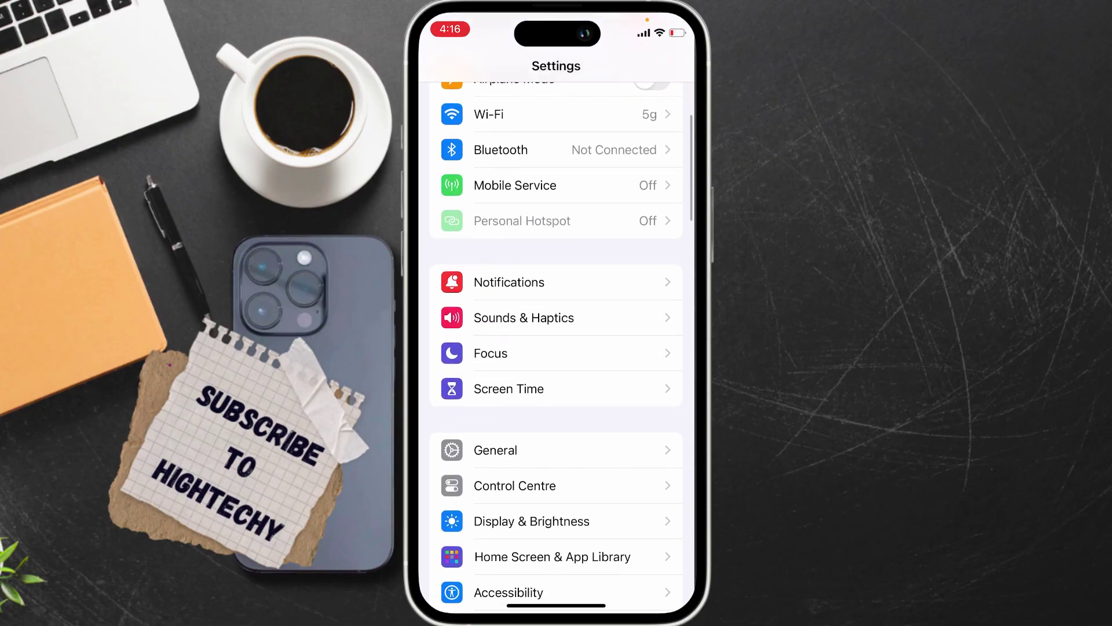
click(508, 501)
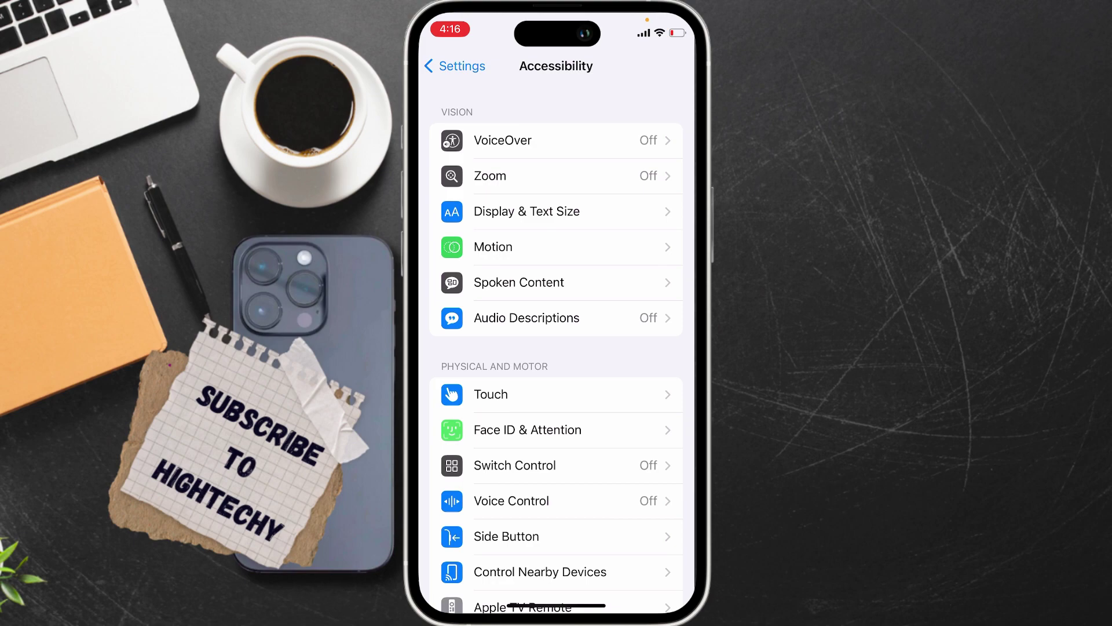
click(522, 247)
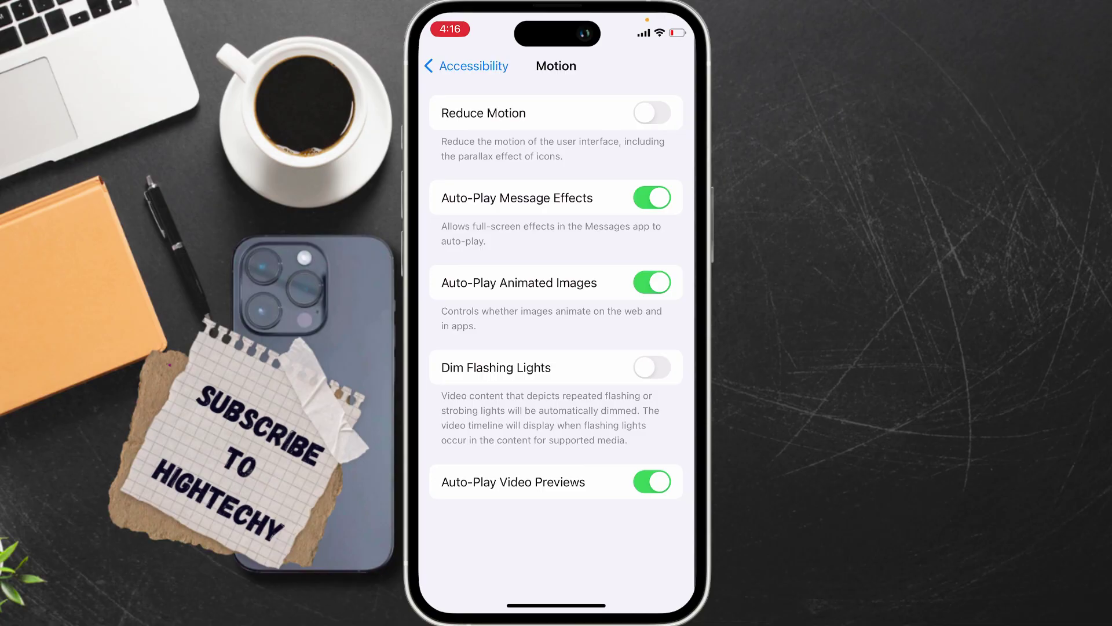
Toggle Message Effects and Animated Images auto-play, leaving both on, and enable Auto-Play Video Previews.
click(652, 198)
click(652, 282)
click(652, 197)
click(651, 283)
click(651, 482)
click(652, 283)
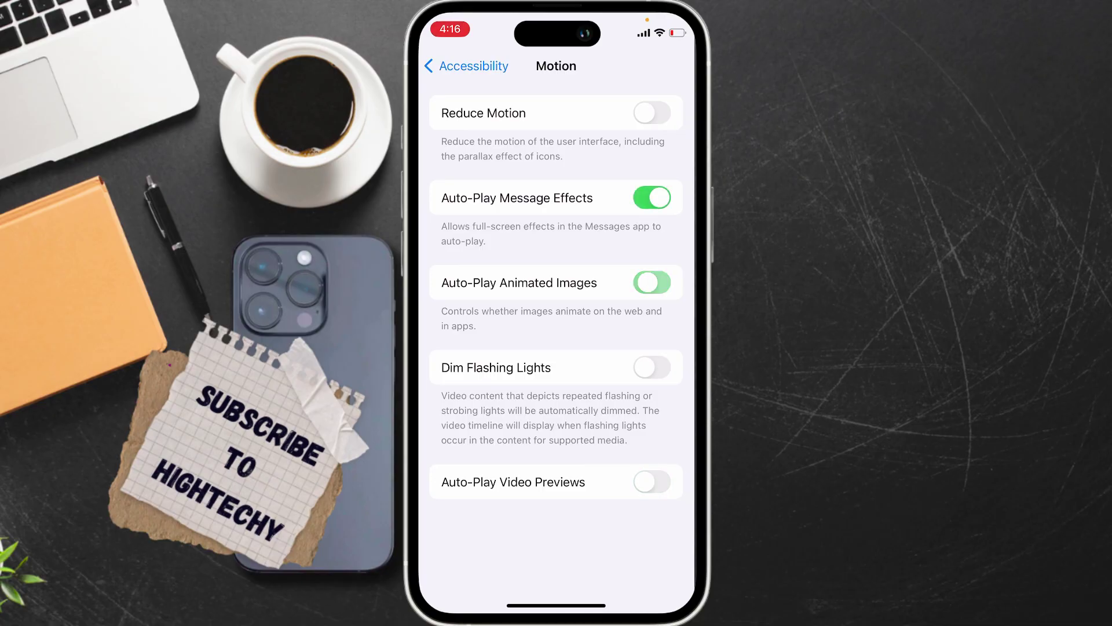
click(651, 198)
click(652, 282)
click(652, 482)
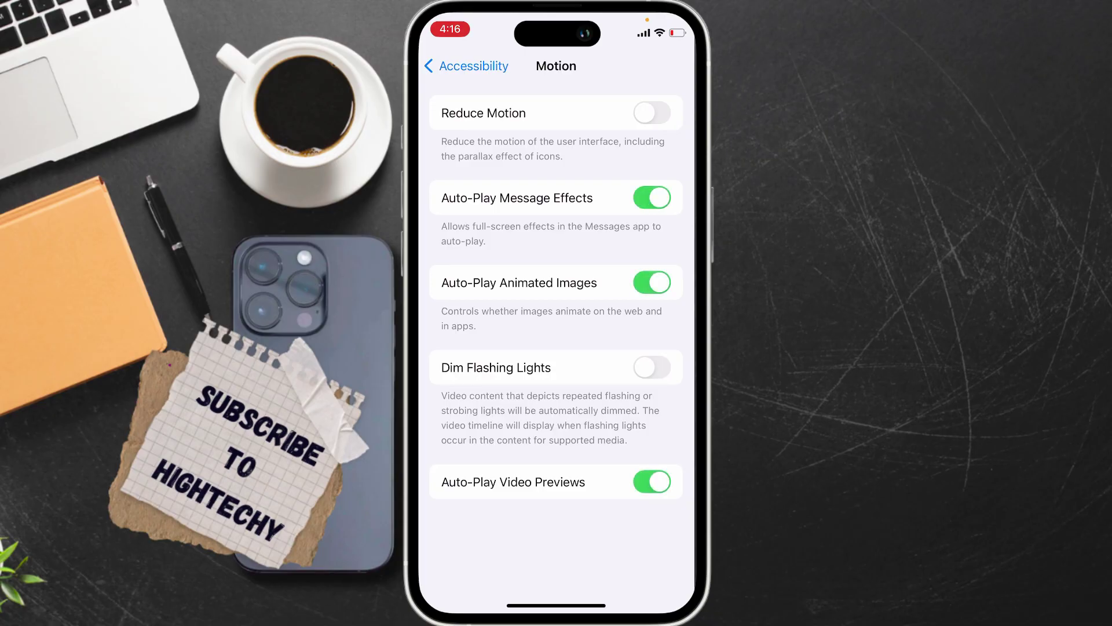
Open Apple ID > iCloud > Photos, with syncing off, and check its Manage Storage usage.
click(466, 66)
click(460, 66)
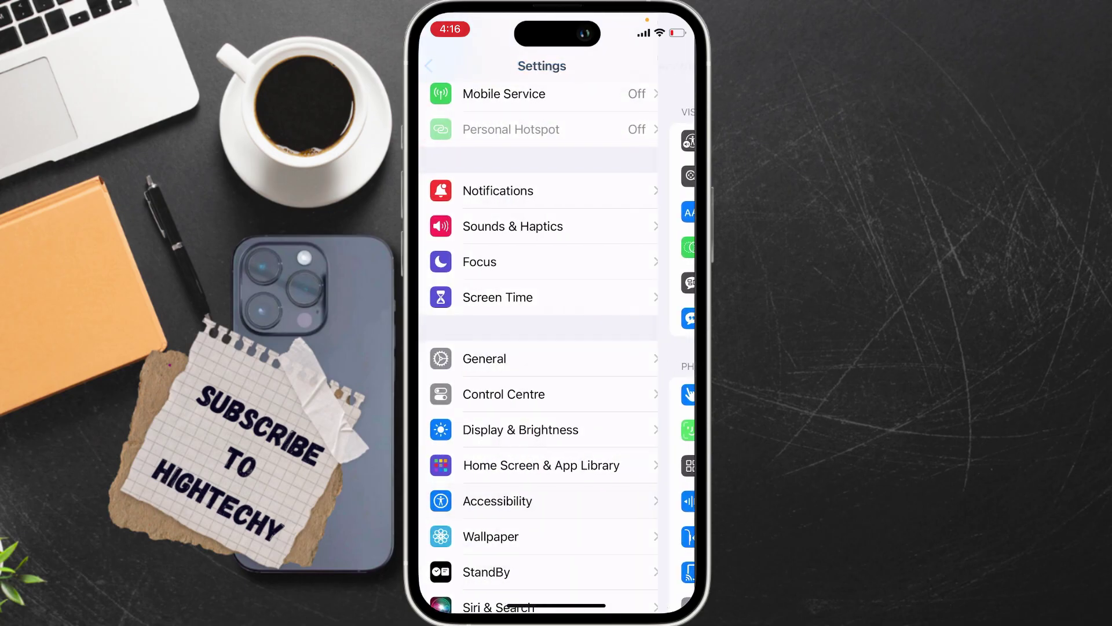
scroll(556, 348, up, 5)
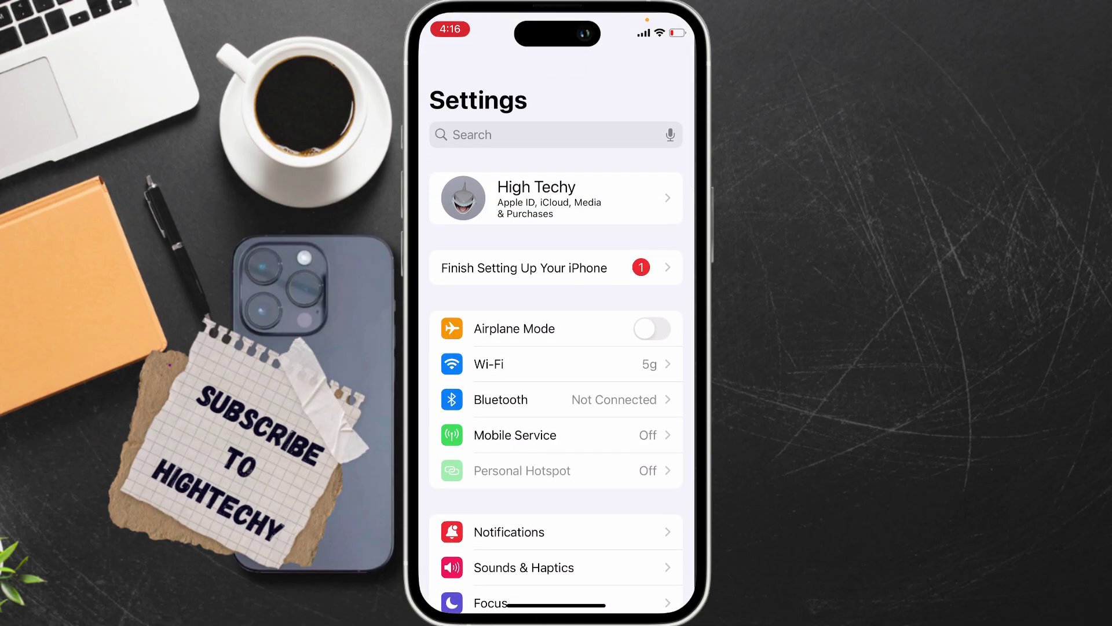
click(536, 198)
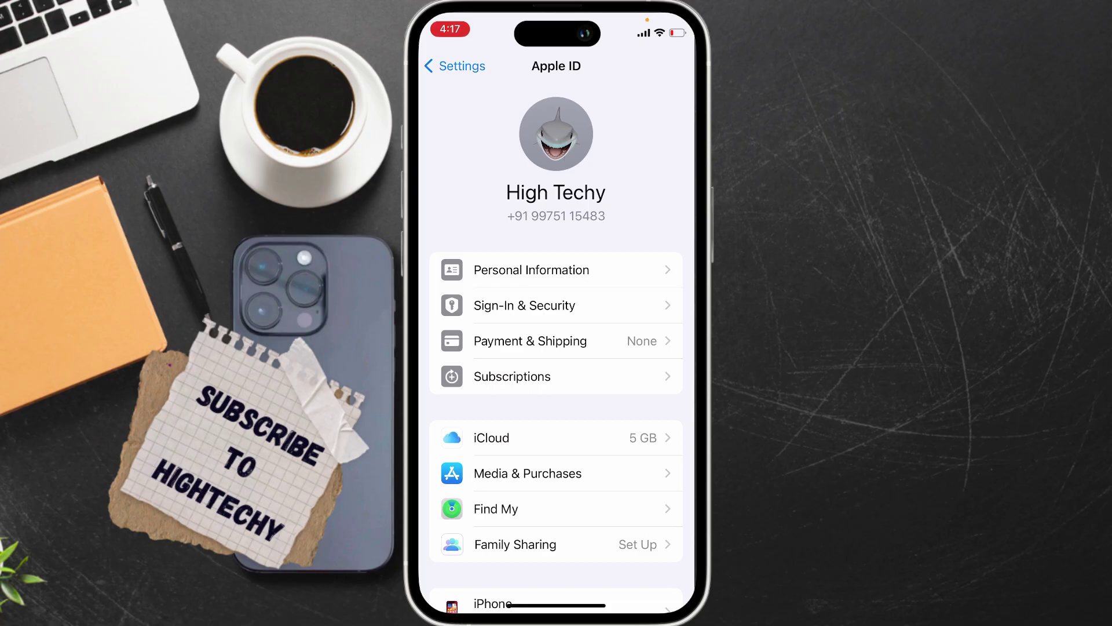
click(522, 436)
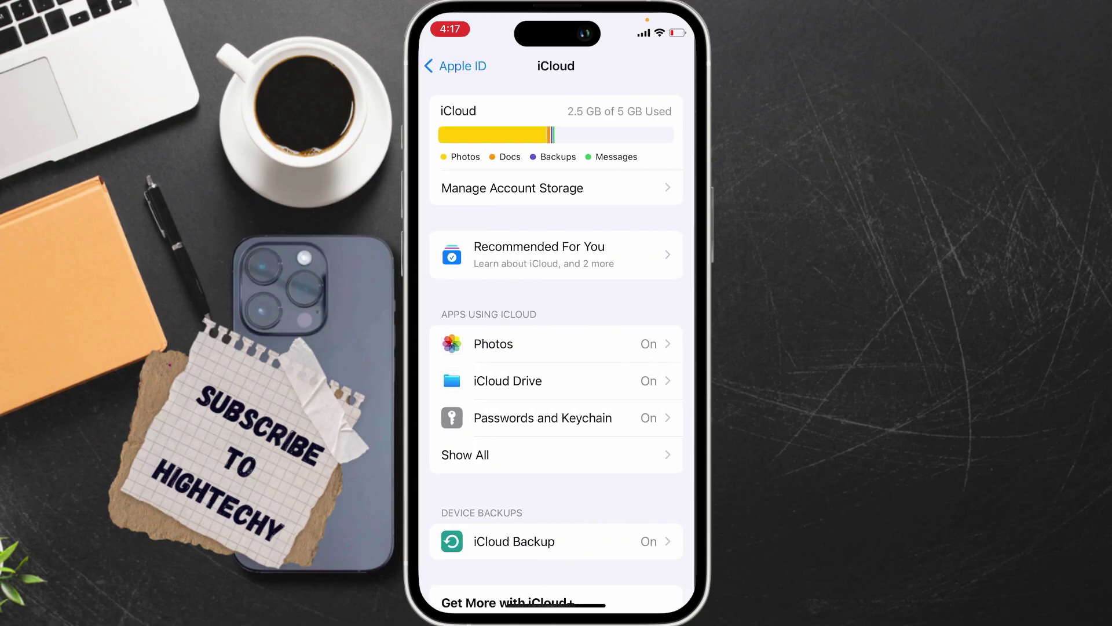
scroll(556, 348, down, 3)
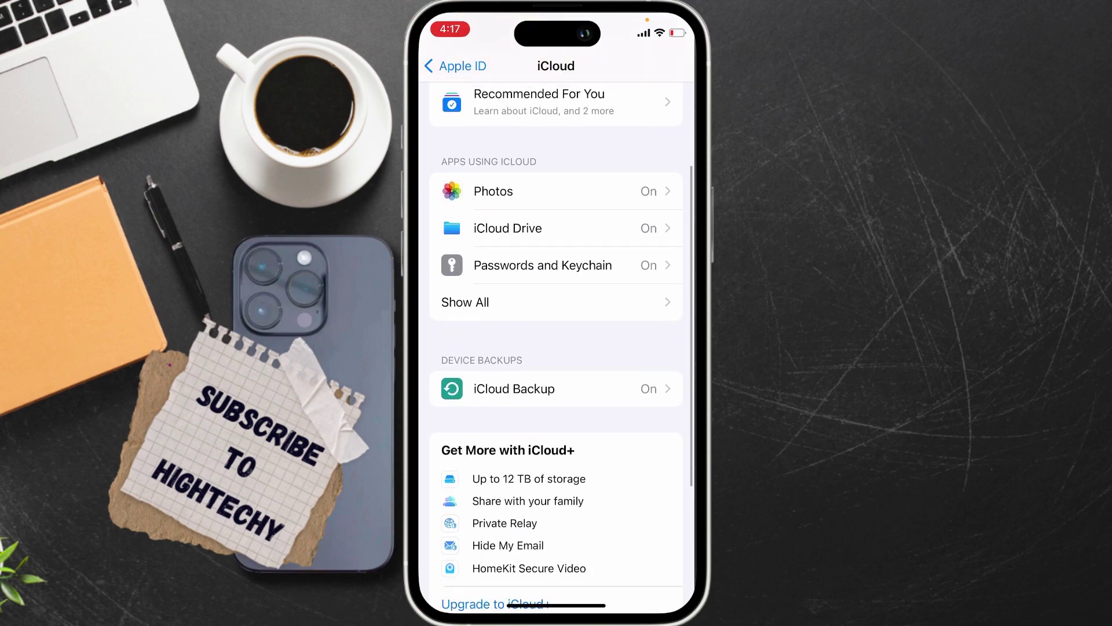
scroll(556, 348, up, 3)
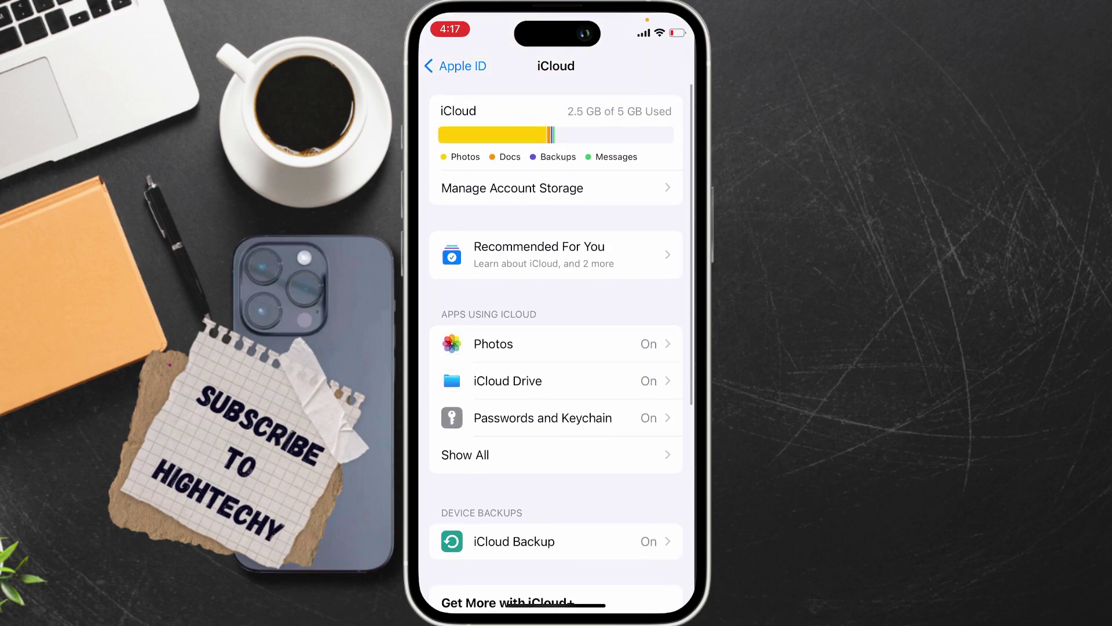
click(521, 351)
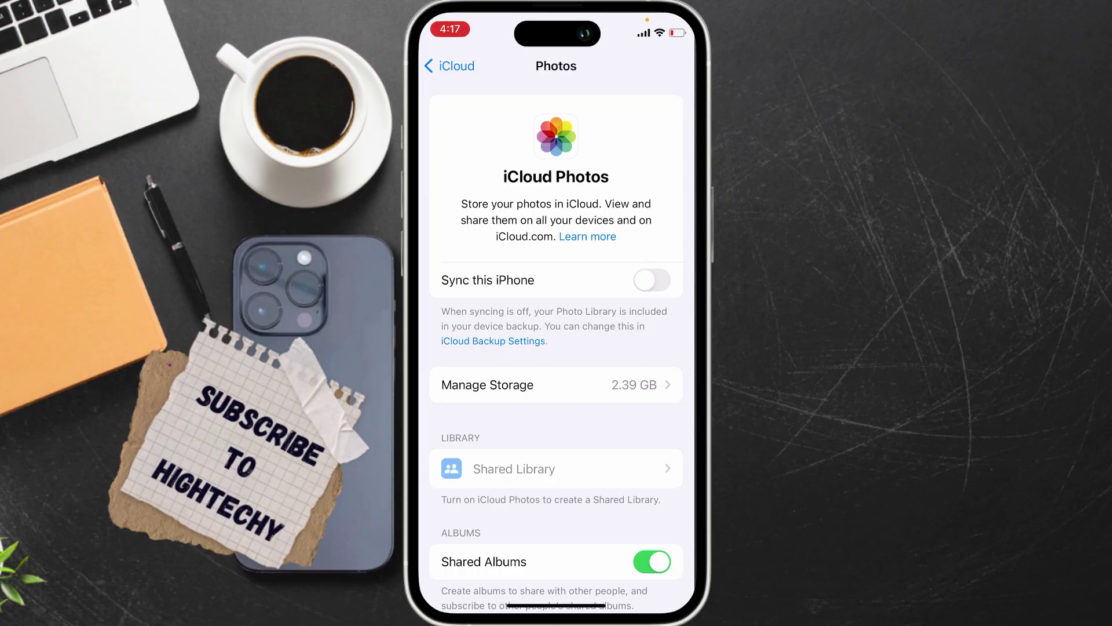
scroll(556, 348, down, 2)
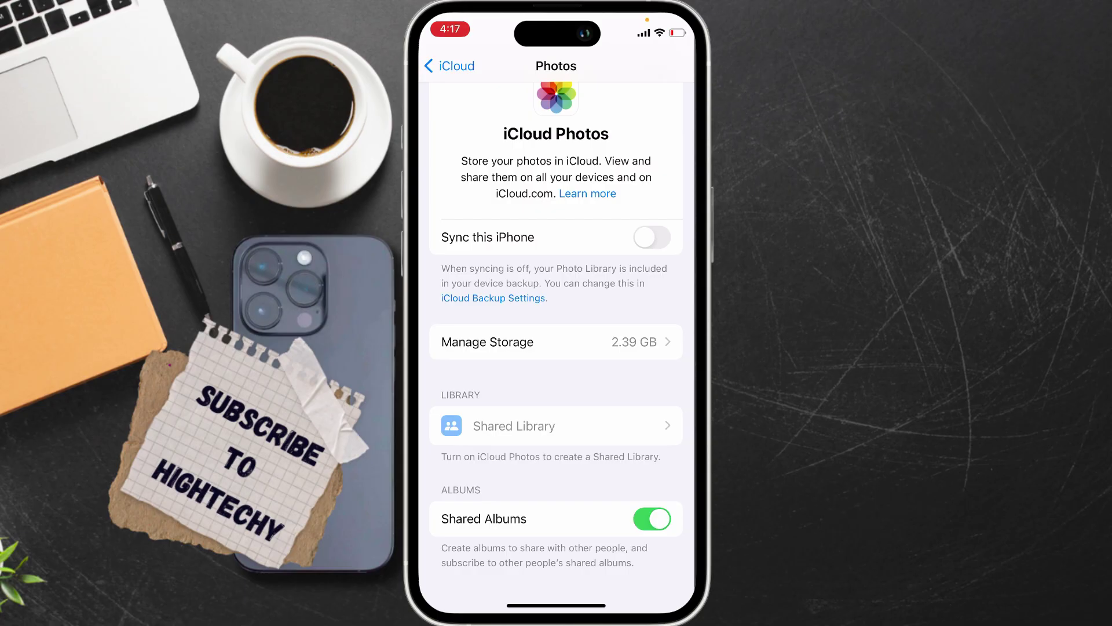
click(556, 341)
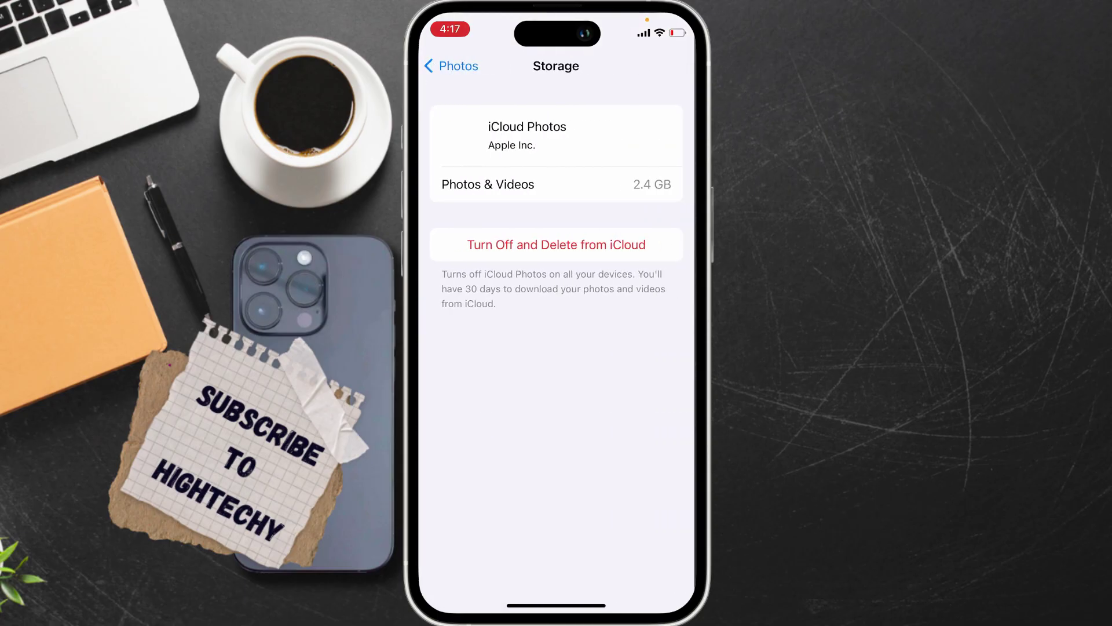
click(451, 67)
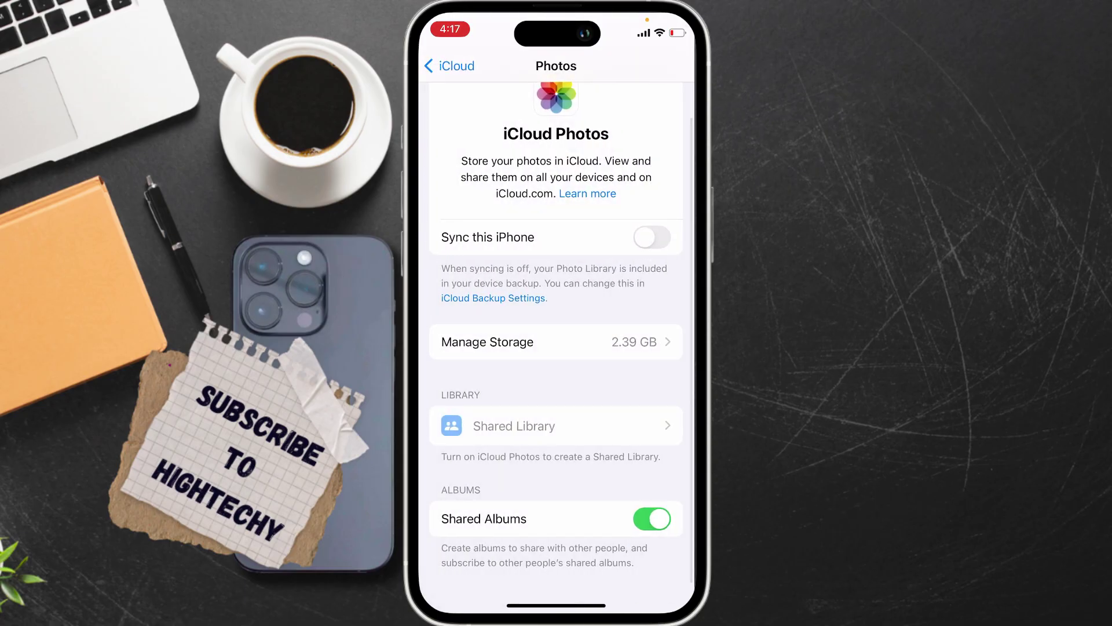
Turn off Back Up Over Mobile Data in Apple ID > iCloud > iCloud Backup.
click(447, 67)
click(451, 67)
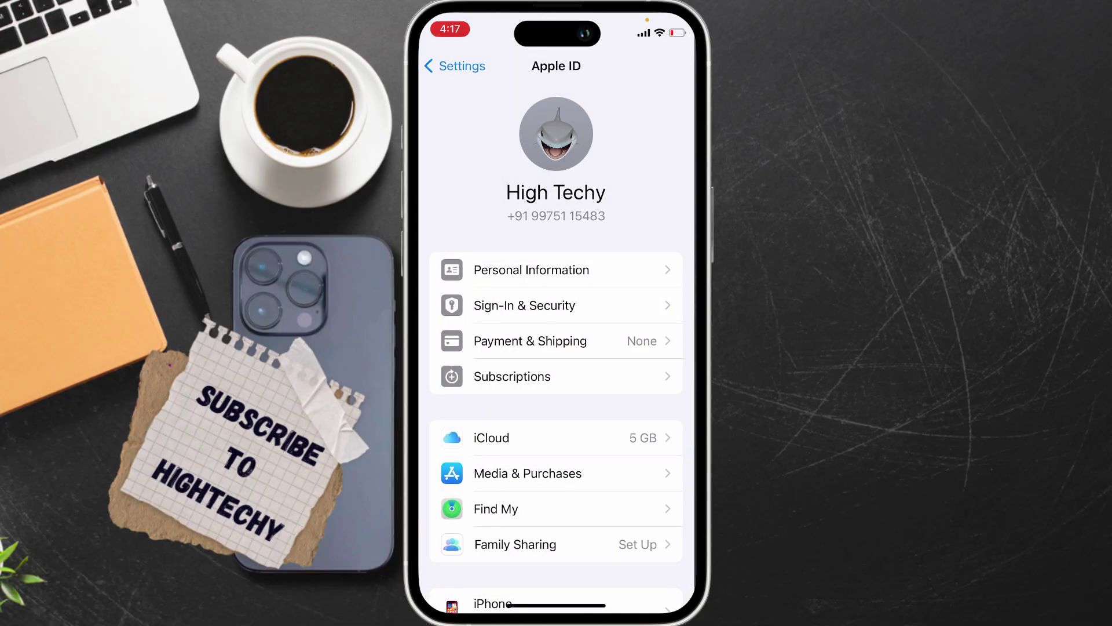
scroll(557, 347, down, 3)
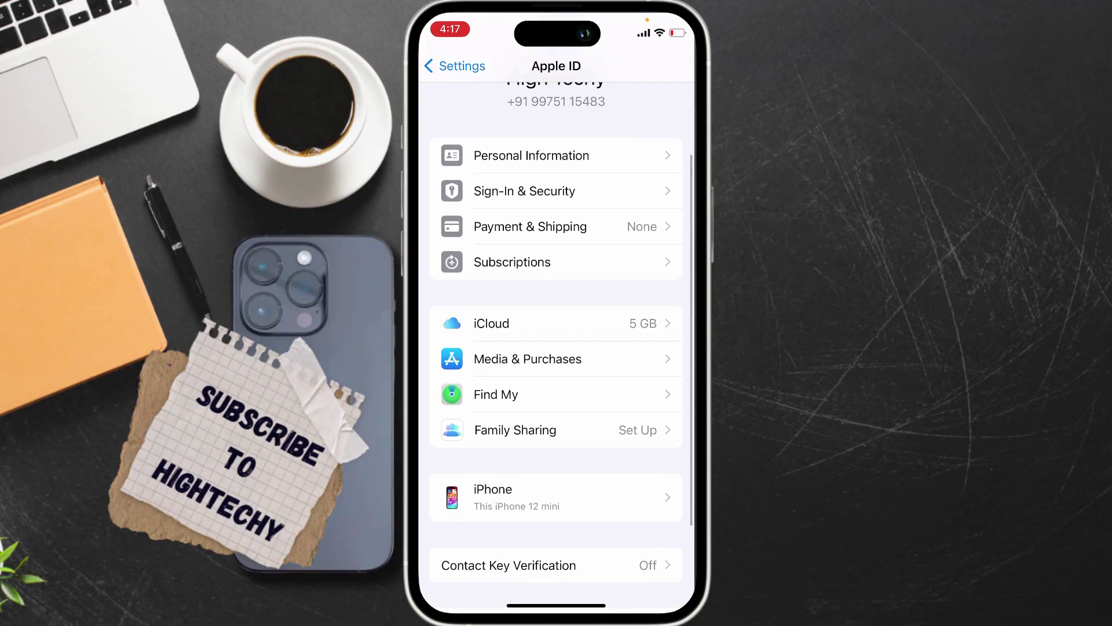
click(492, 322)
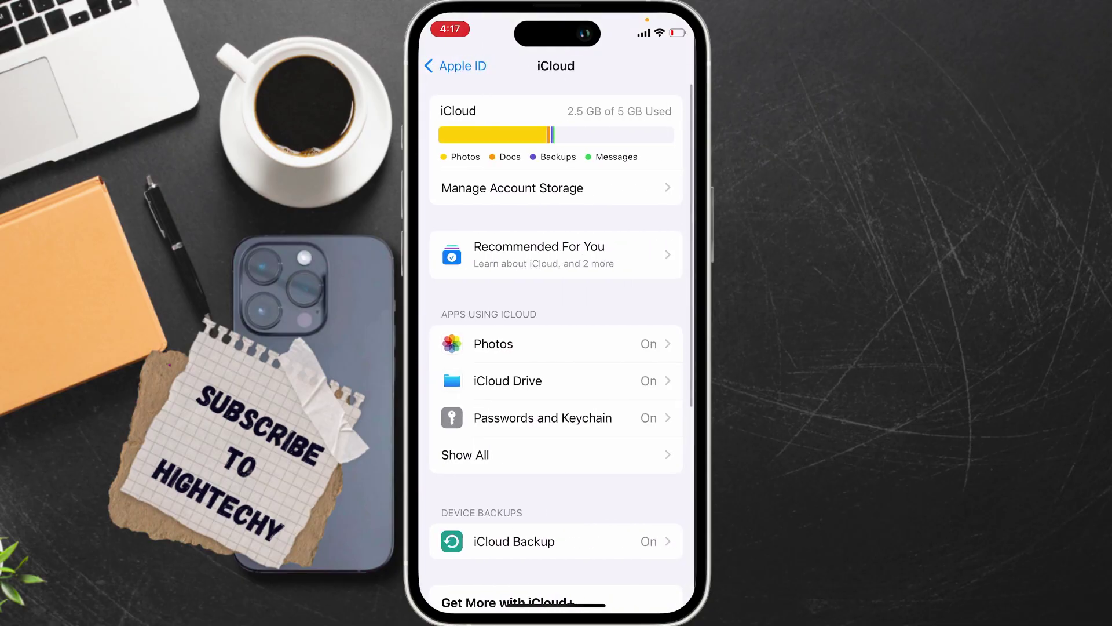
scroll(556, 348, down, 3)
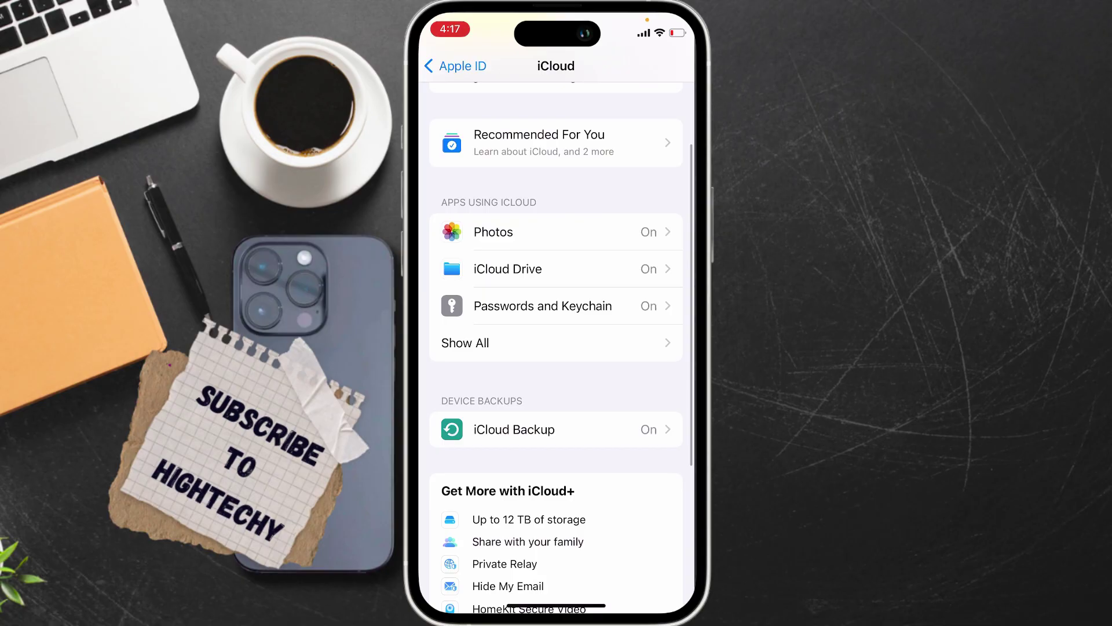
click(513, 429)
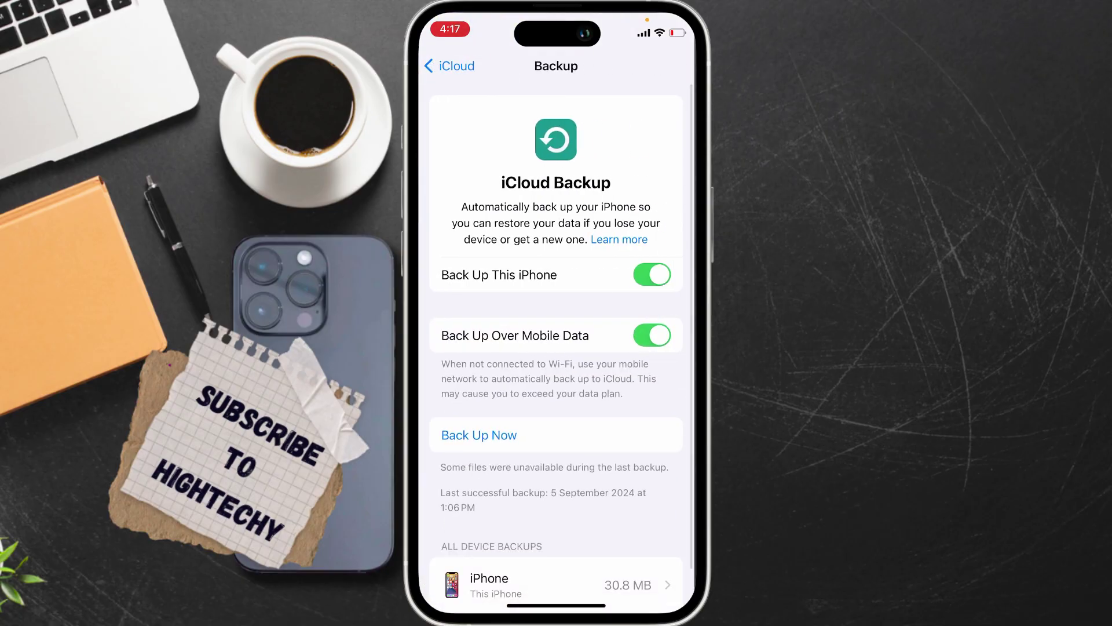
click(652, 335)
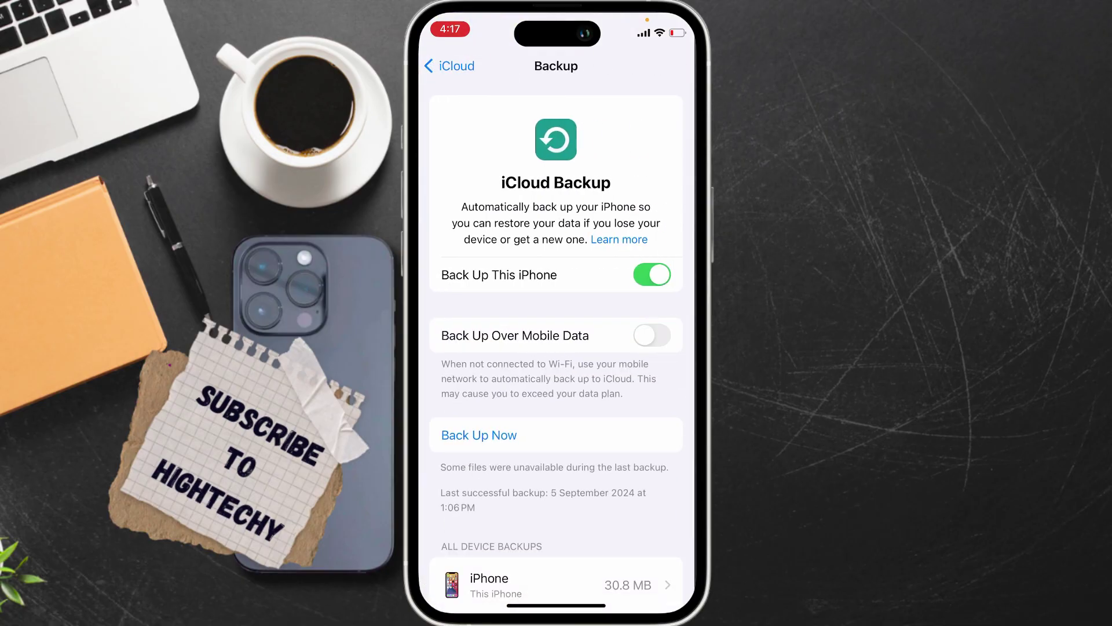
click(450, 65)
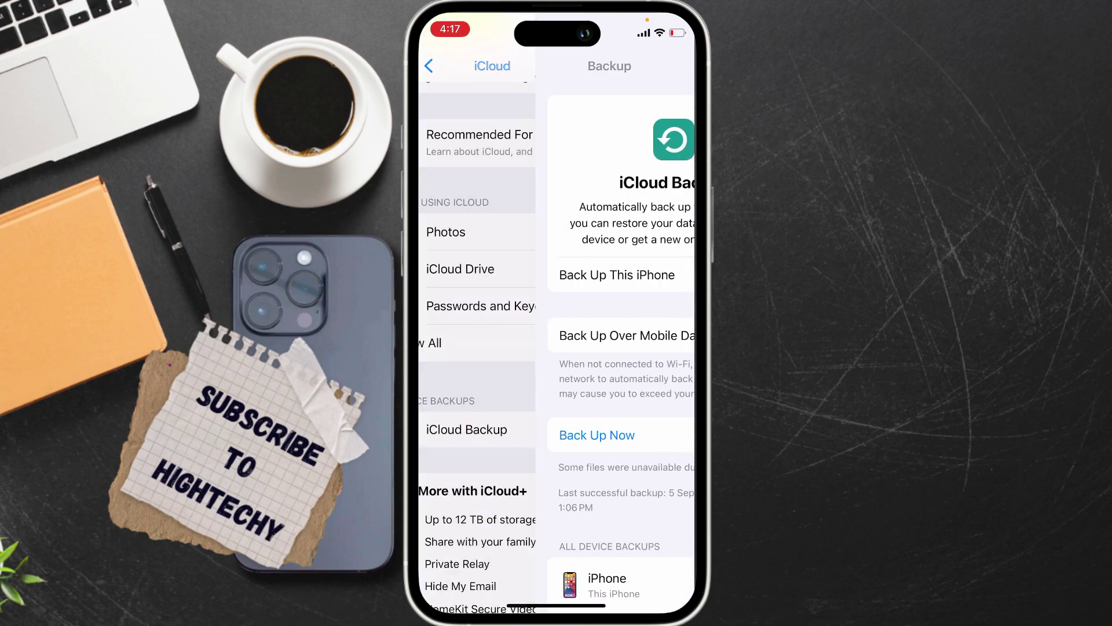
Back out of iCloud Backup and swipe up to the Home Screen.
click(452, 66)
drag(556, 604, 556, 366)
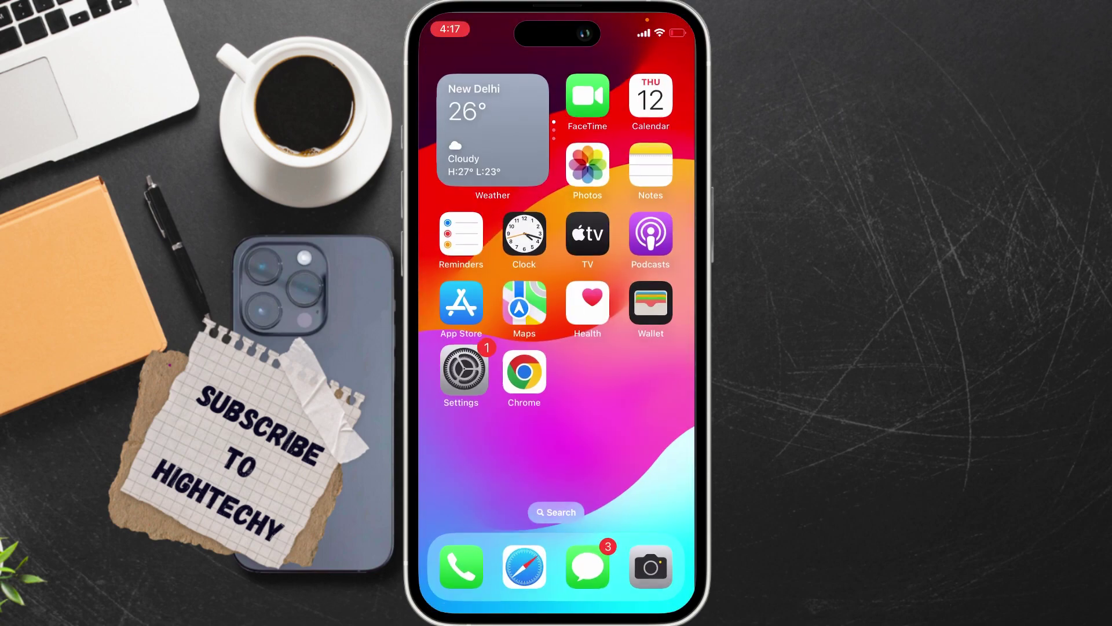